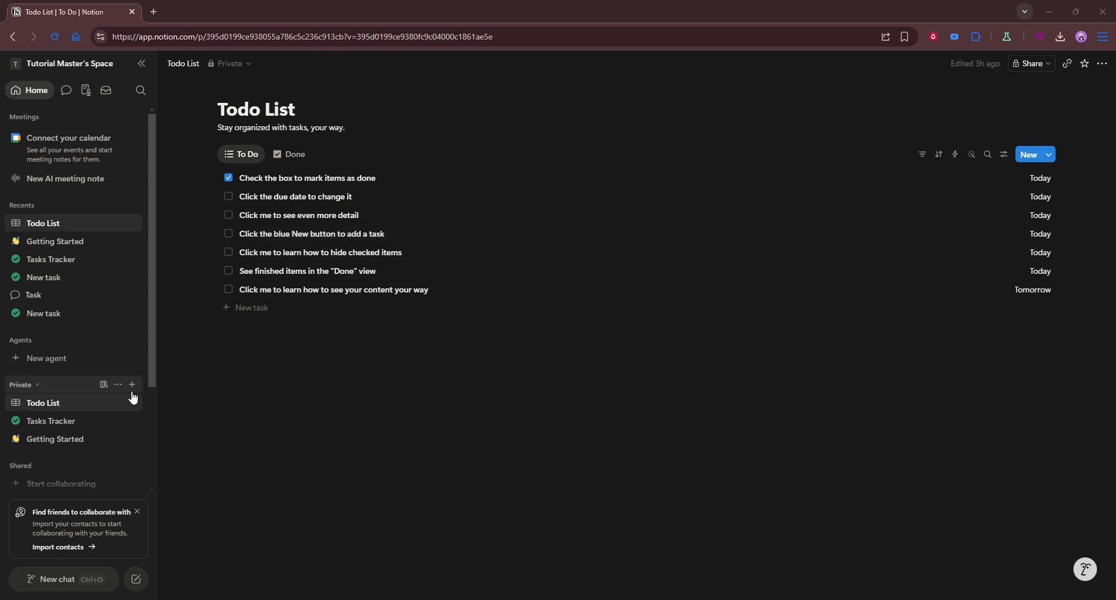
# Create a new page in the Private section and title it "Estetik Board"
pyautogui.click(132, 384)
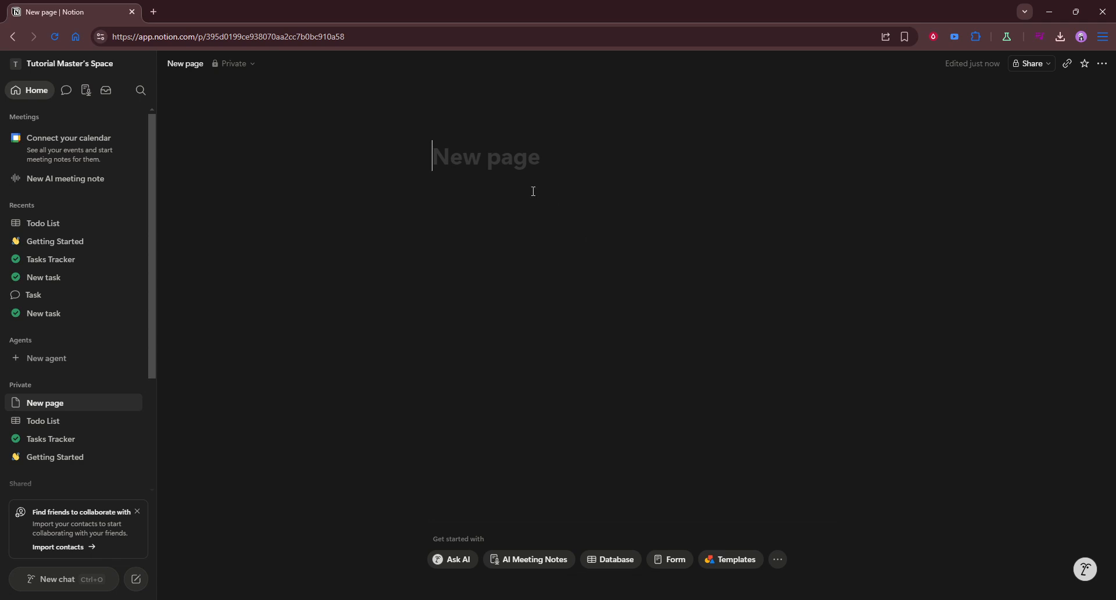
pyautogui.moveTo(492, 134)
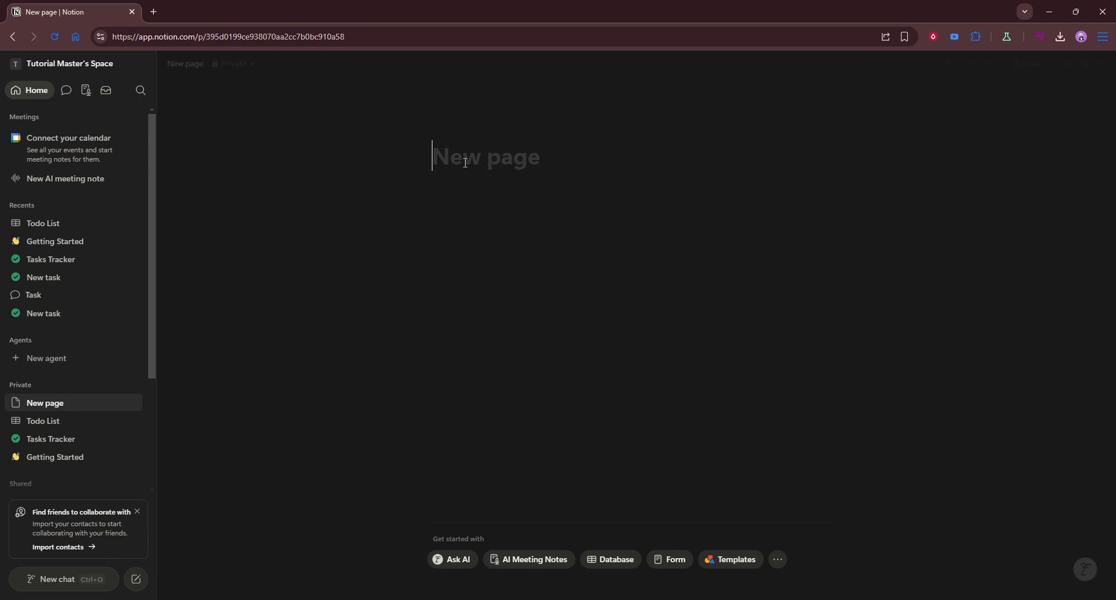
pyautogui.write('EsteE')
pyautogui.press('BackSpace')
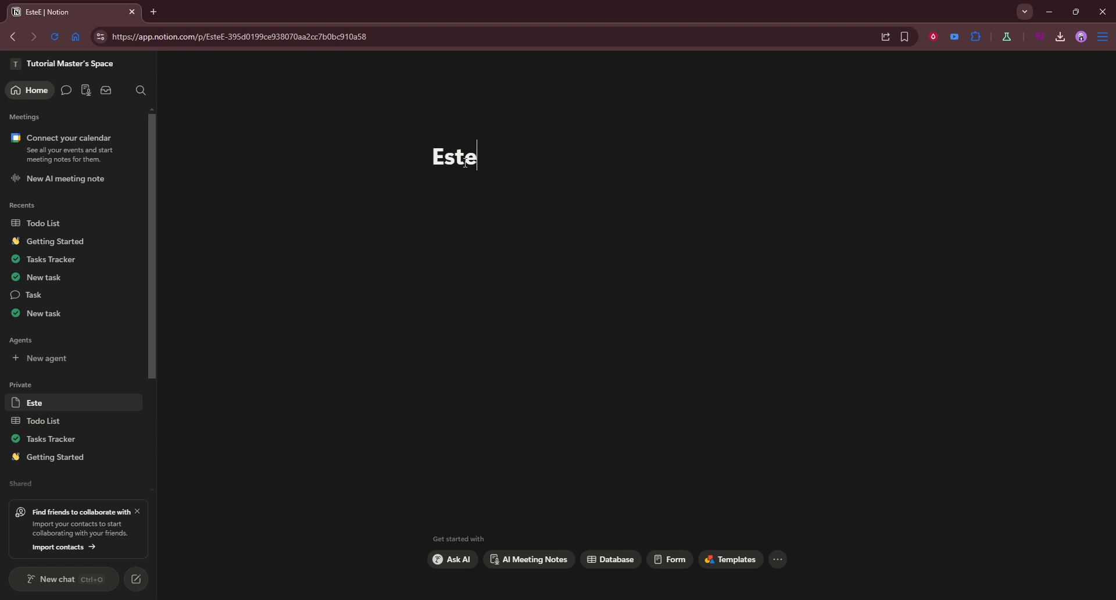
pyautogui.write('tik ')
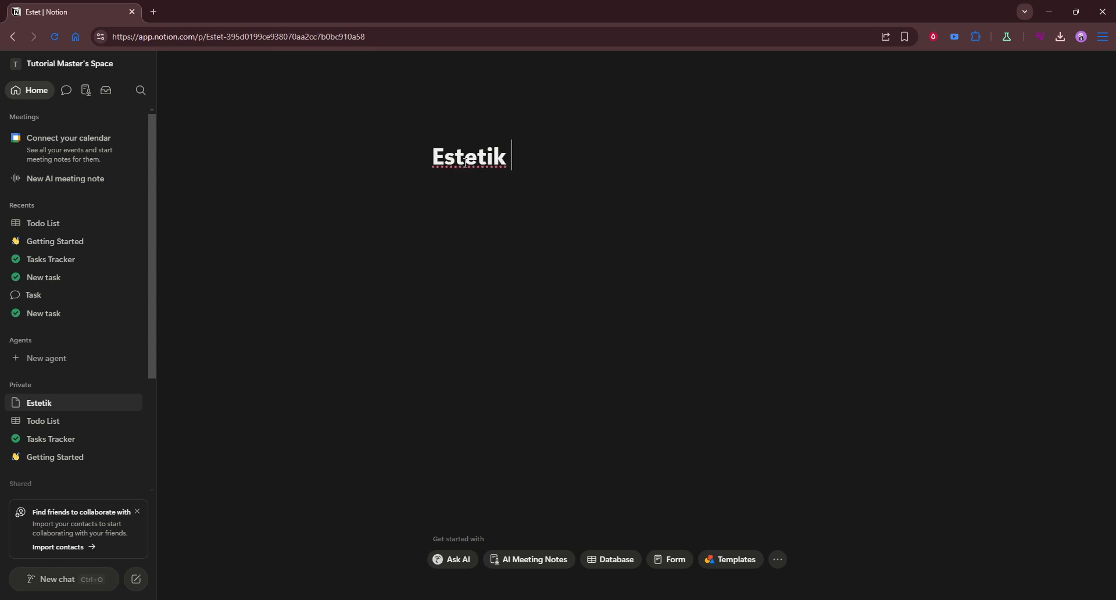
pyautogui.write('Board')
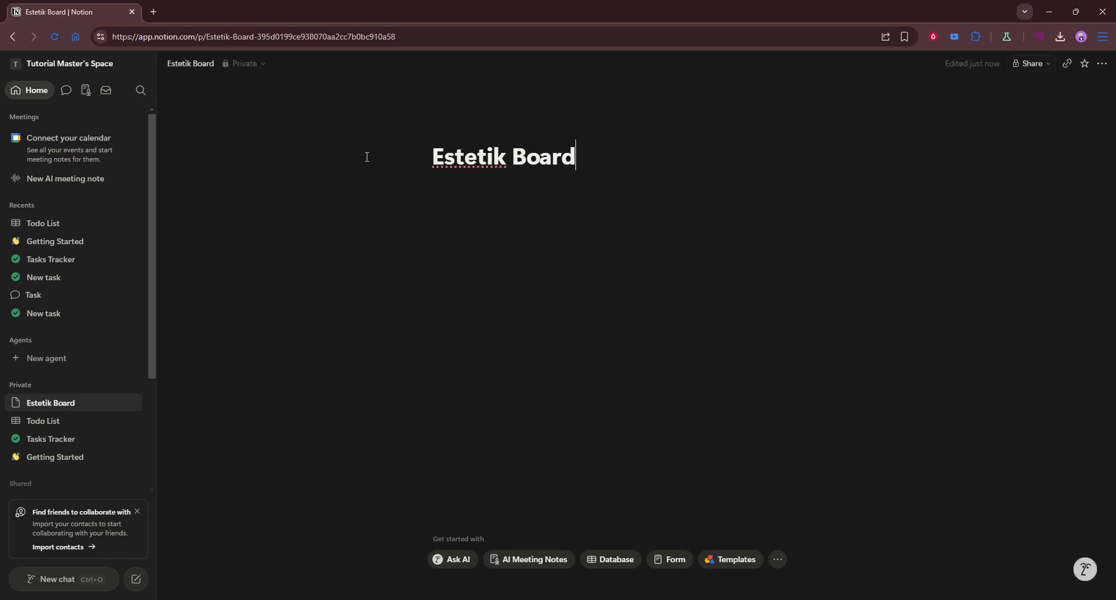
pyautogui.press('Return')
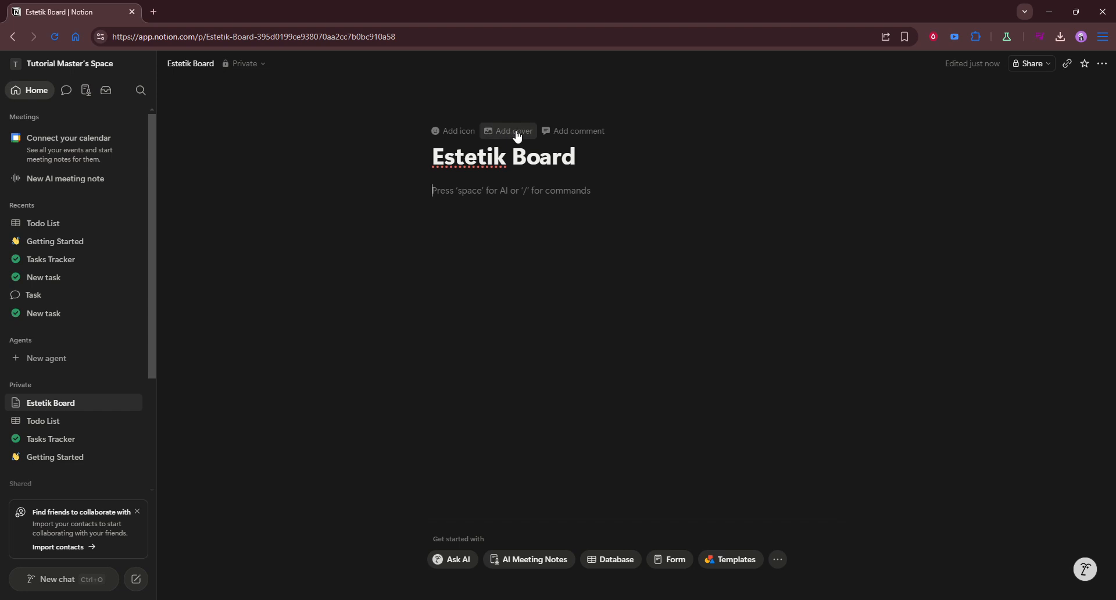
# Add a cover image to the Estetik Board page and set its icon to the blushing smiling face emoji
pyautogui.click(517, 132)
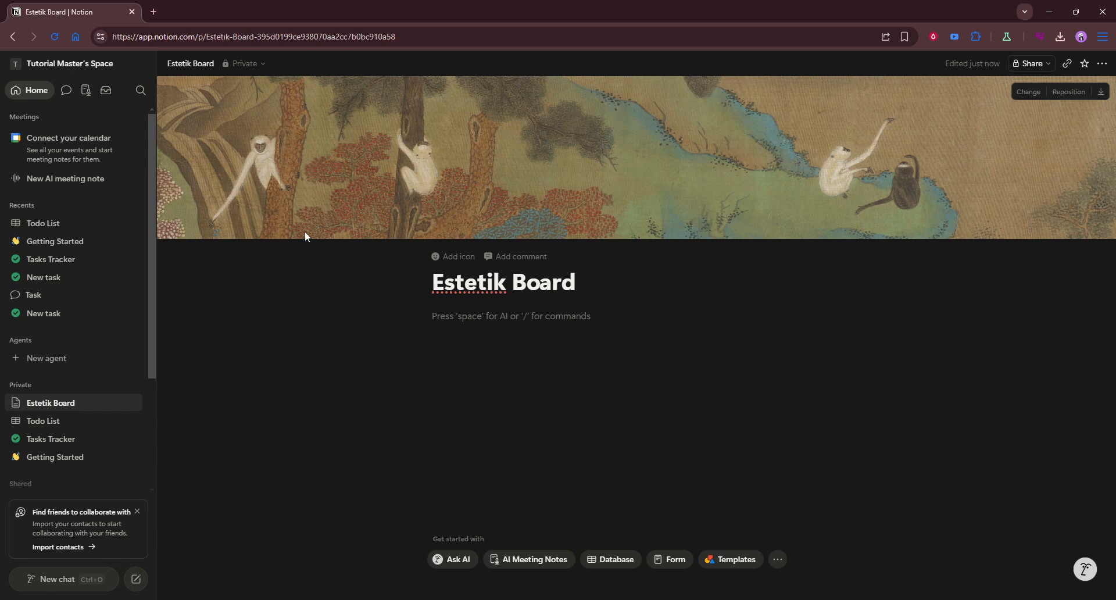
pyautogui.click(459, 256)
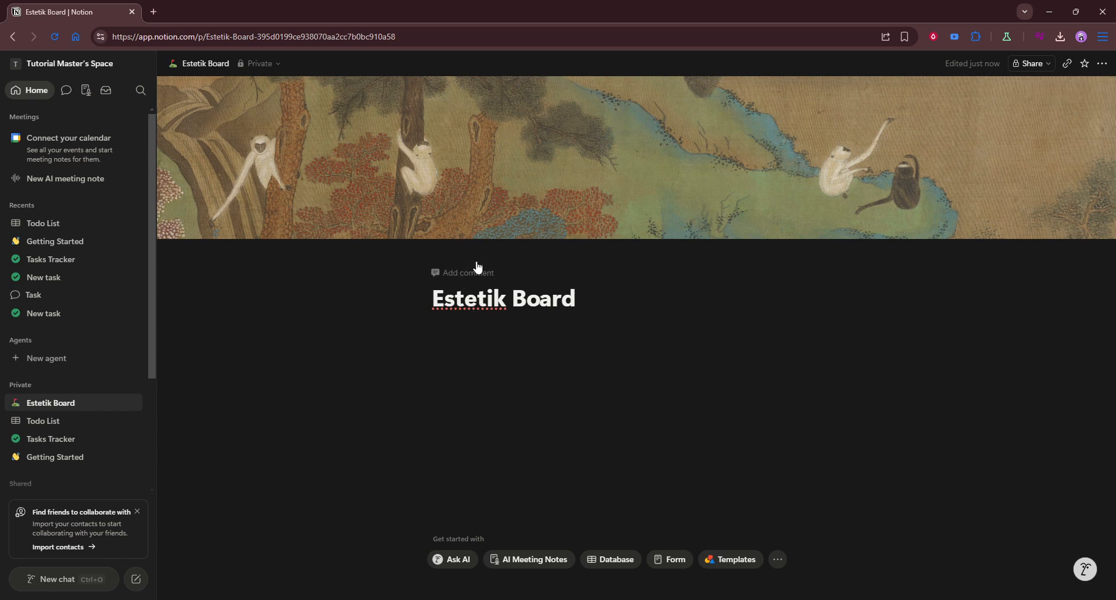
pyautogui.click(468, 253)
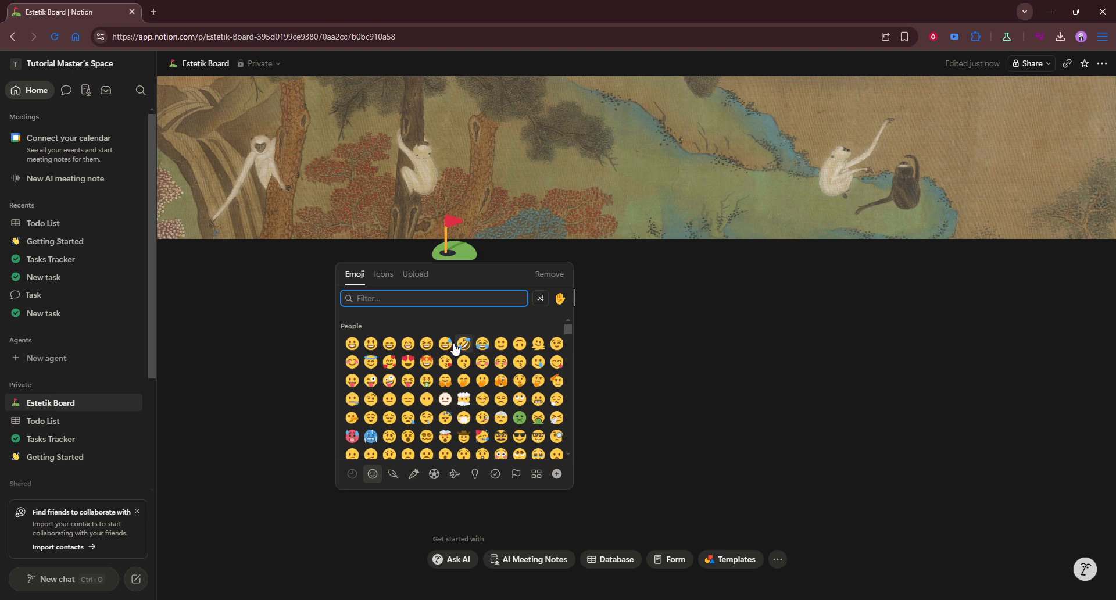
pyautogui.click(352, 362)
pyautogui.click(701, 373)
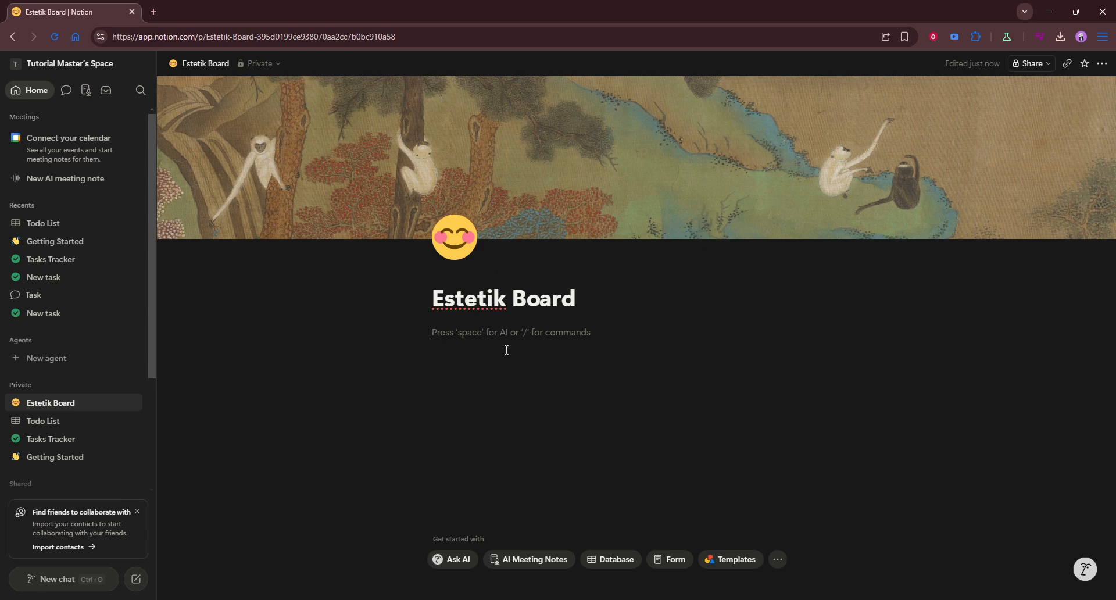
# Insert a Board view database on the page without choosing a template, and add an empty text line below it
pyautogui.write('/v')
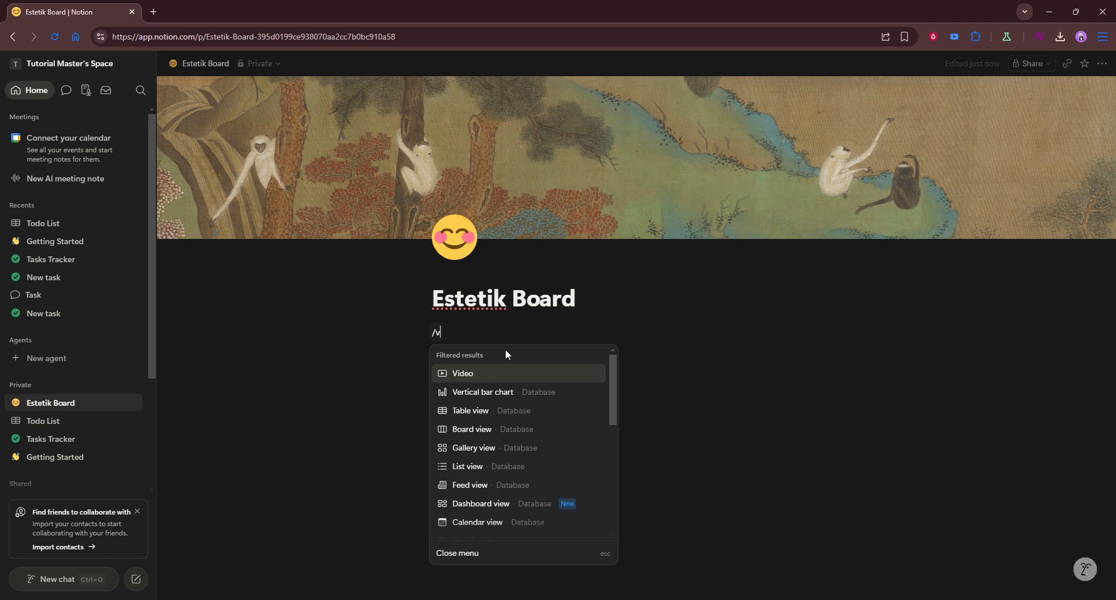
pyautogui.write('iew')
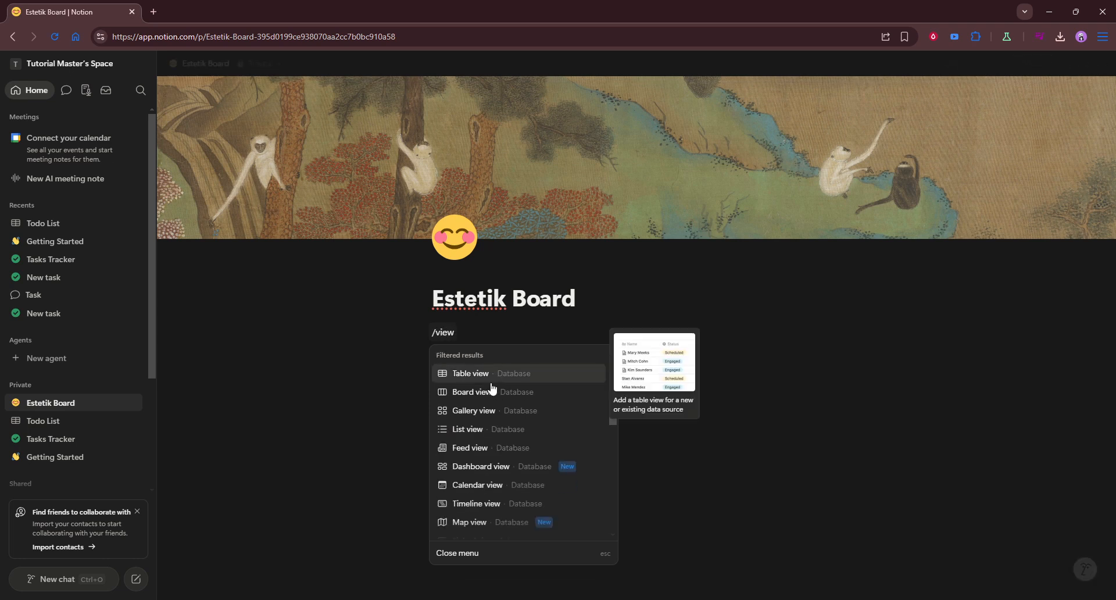
pyautogui.click(505, 399)
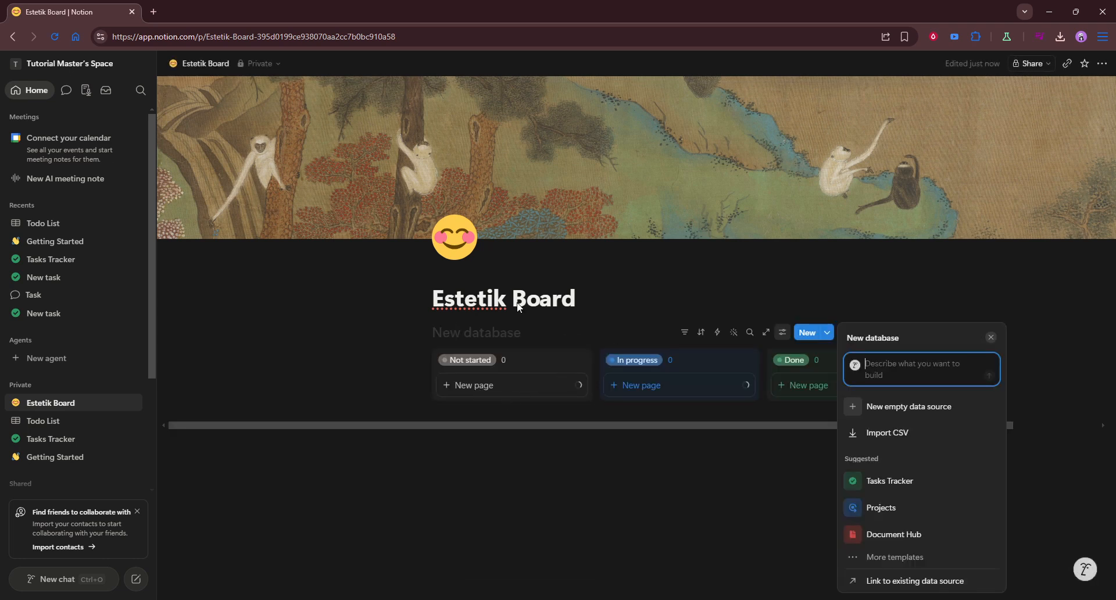
pyautogui.click(702, 459)
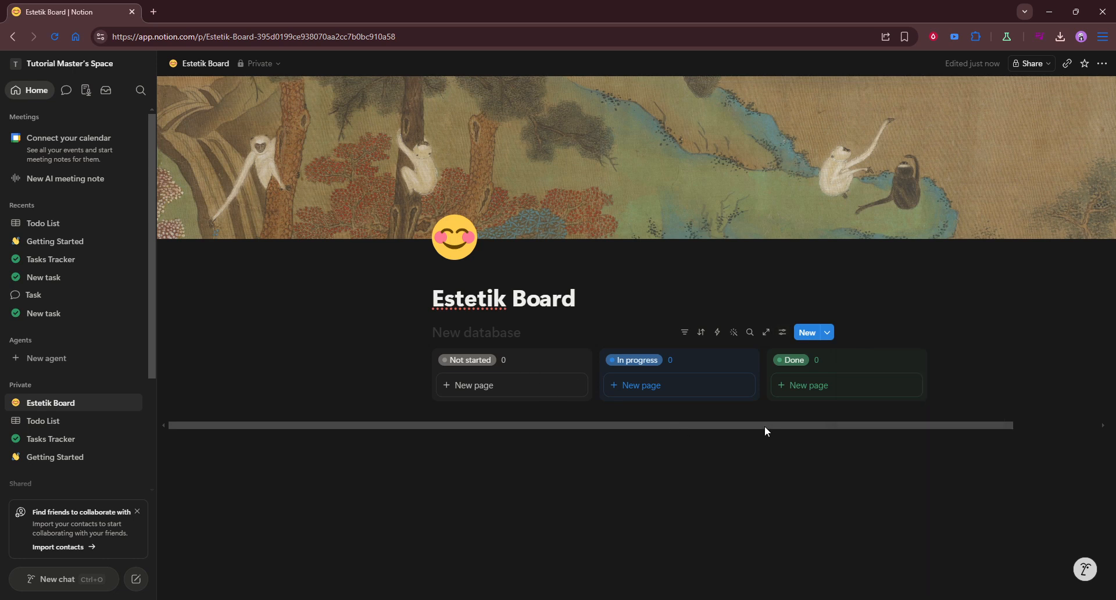
pyautogui.moveTo(764, 425); pyautogui.dragTo(783, 425)
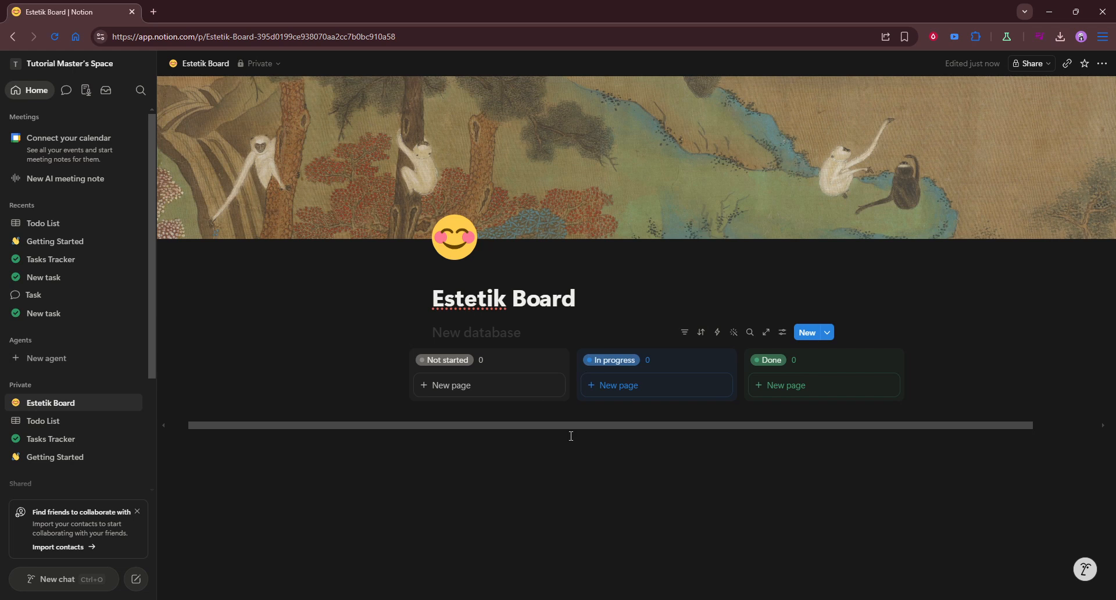
pyautogui.click(535, 450)
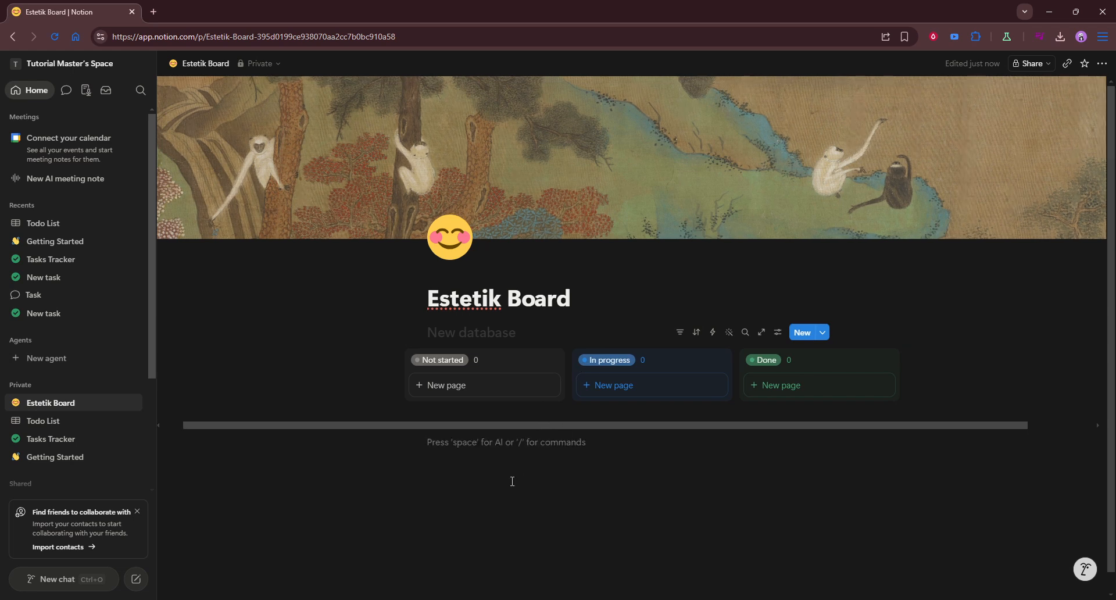
pyautogui.write('/c')
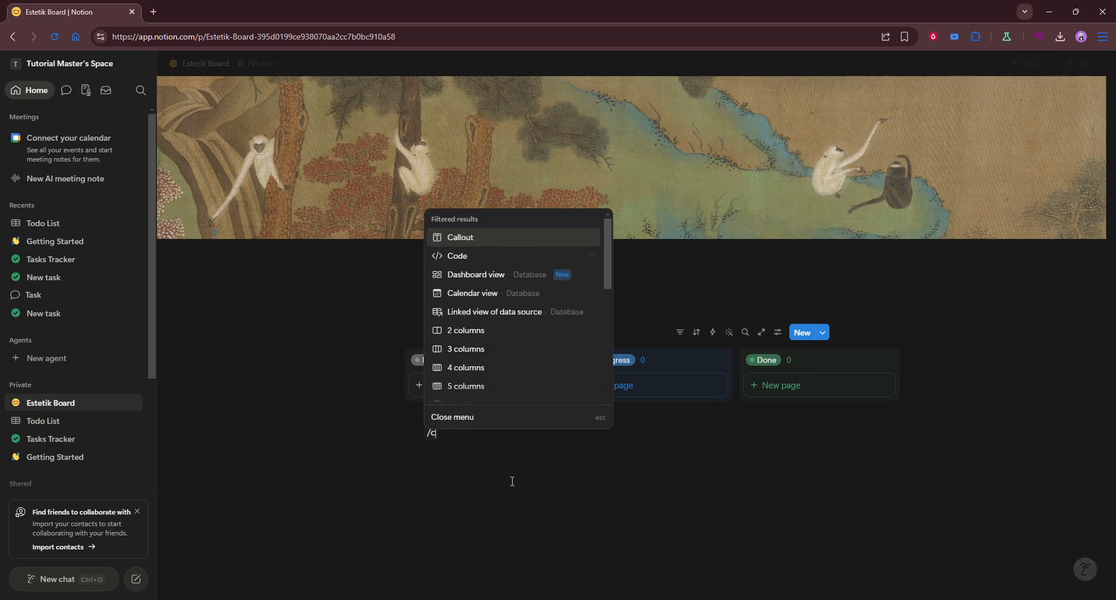
pyautogui.write('oum')
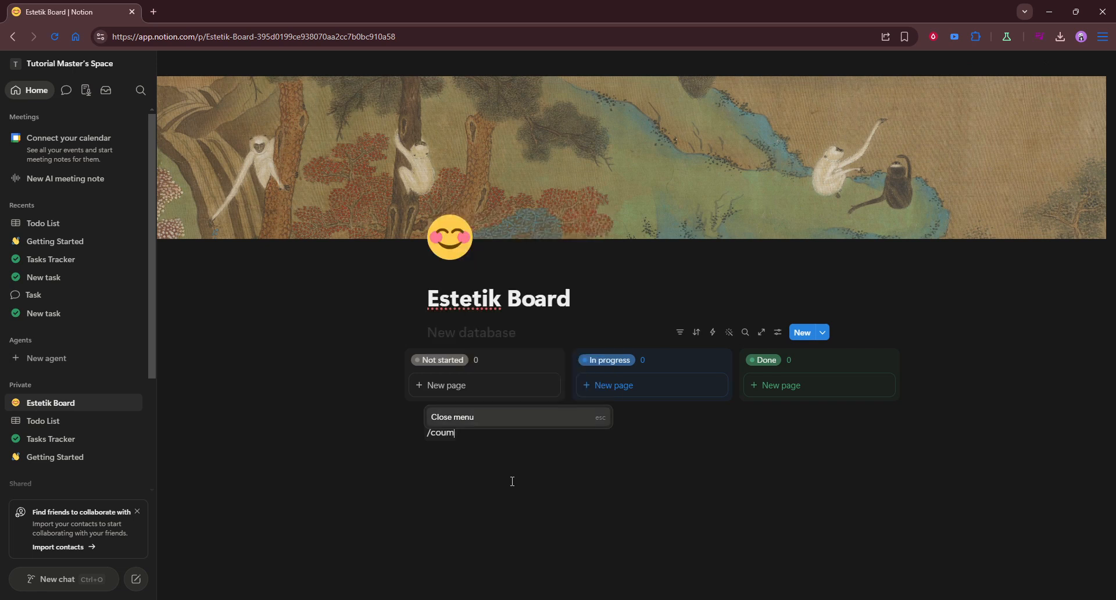
pyautogui.press('BackSpace')
pyautogui.press('BackSpace')
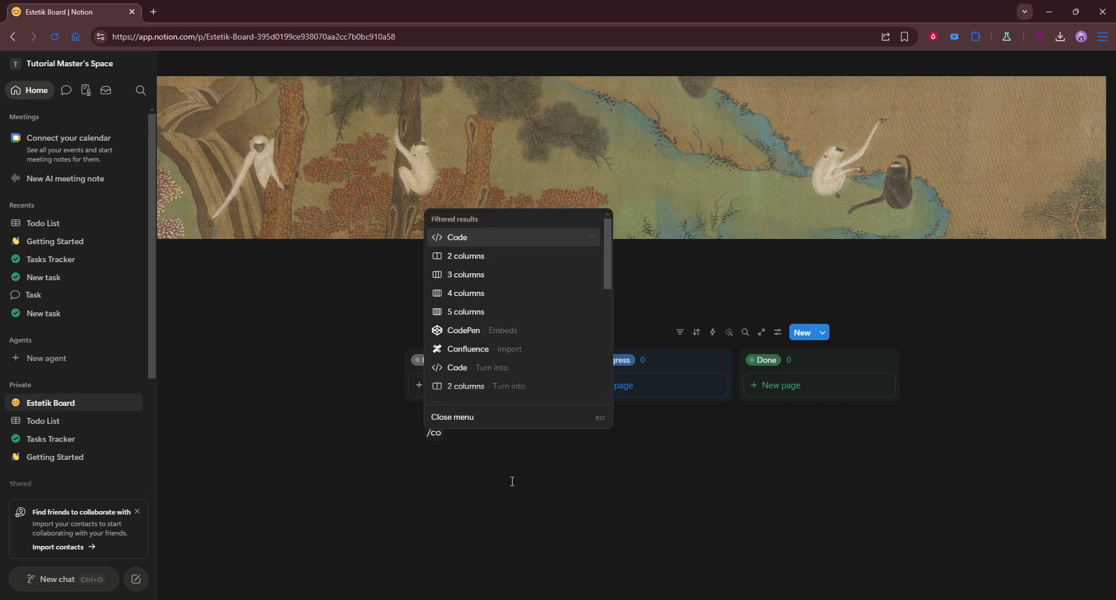
pyautogui.write('um')
pyautogui.press('BackSpace')
pyautogui.press('BackSpace')
pyautogui.write('l')
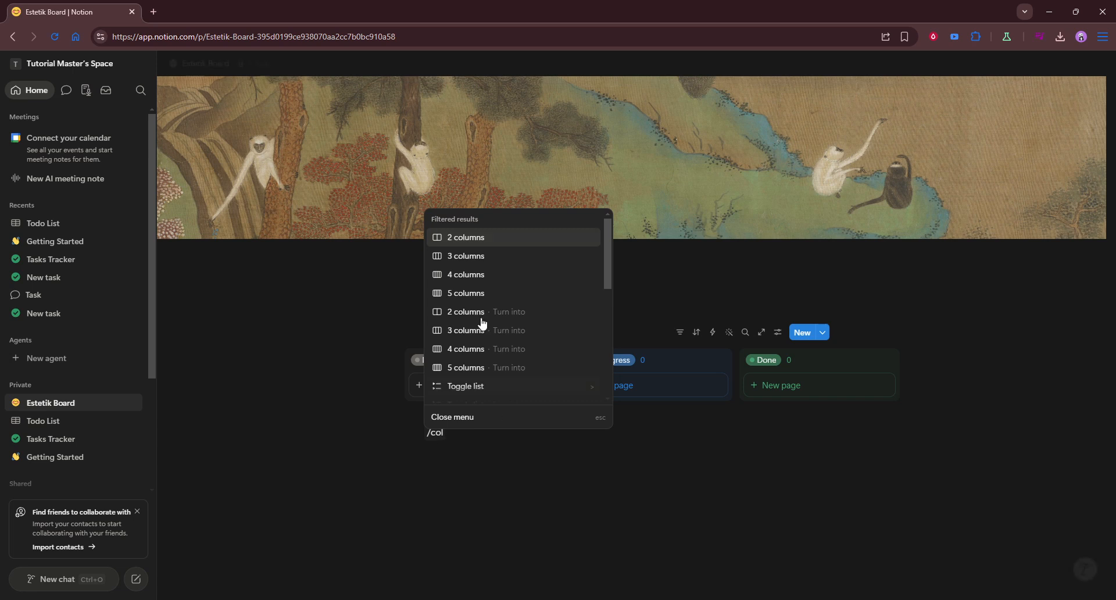
pyautogui.scroll(-2, 498, 278)
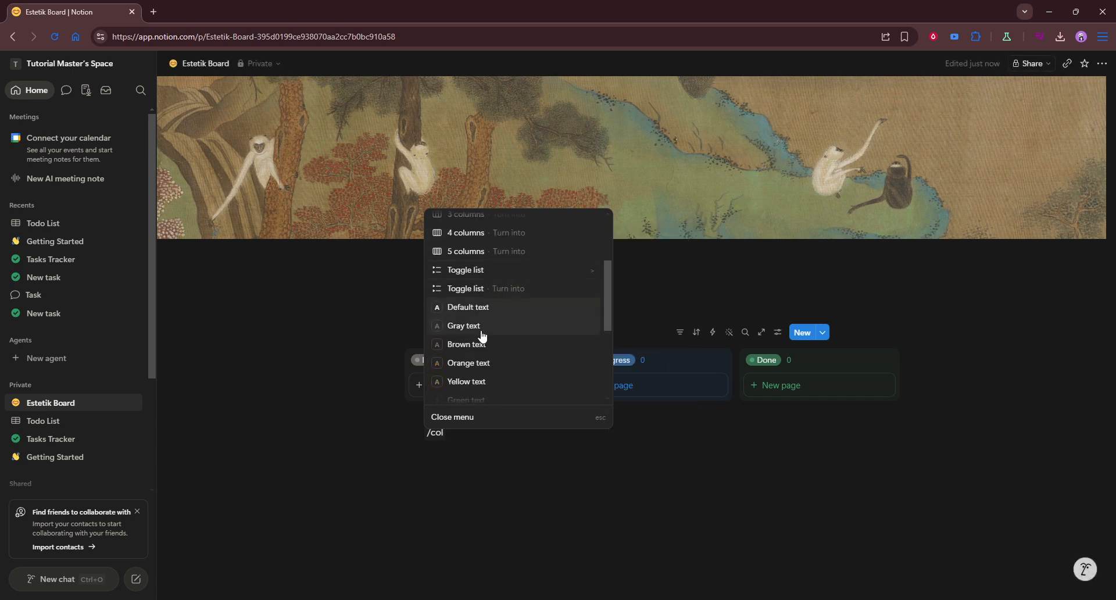
pyautogui.scroll(2, 474, 332)
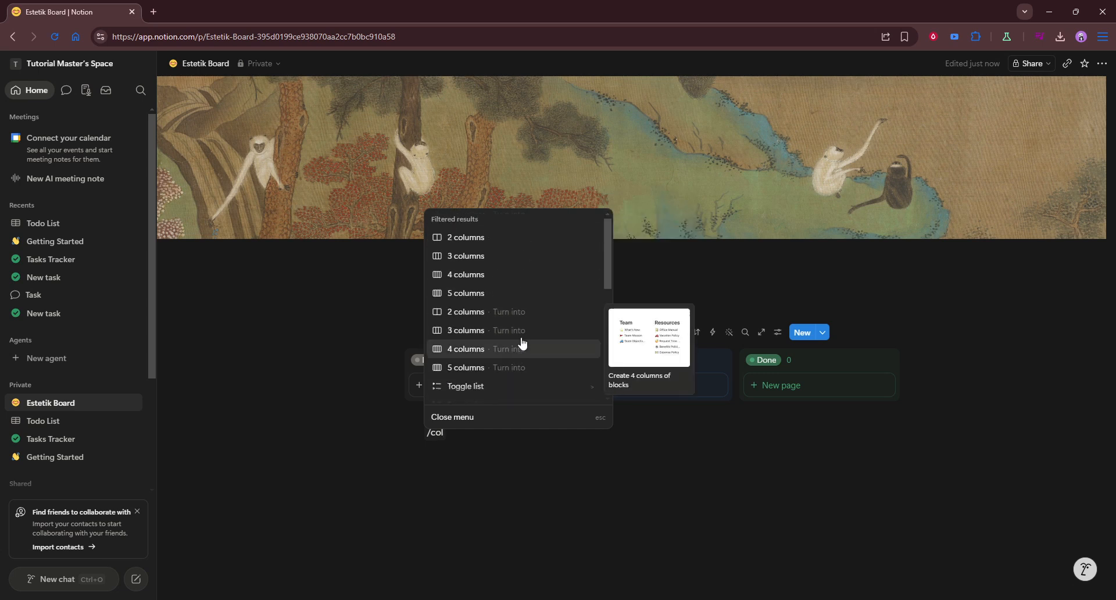
pyautogui.click(485, 484)
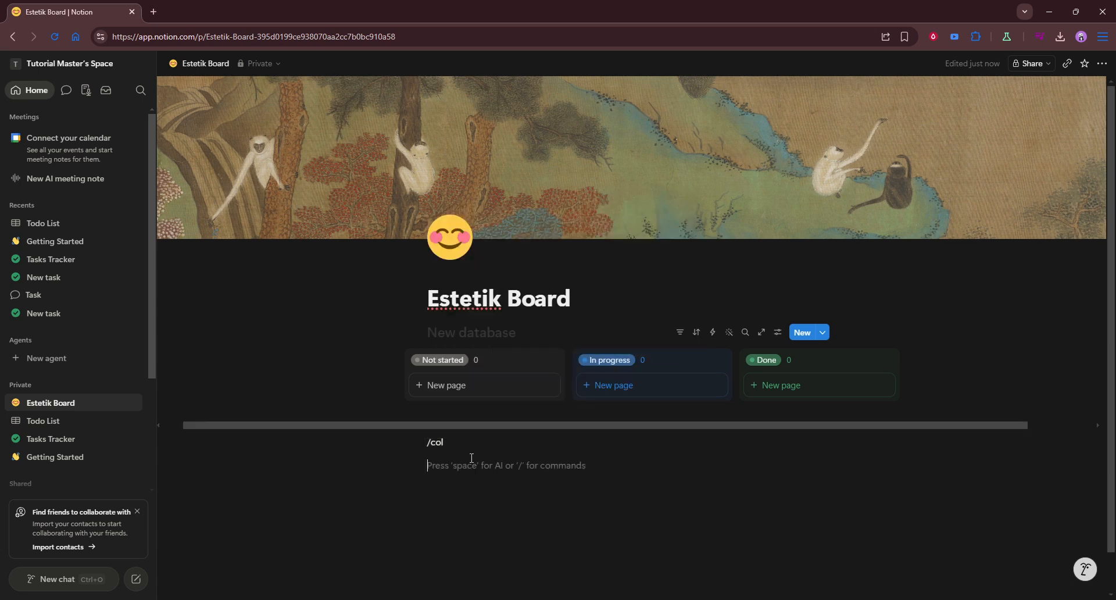
pyautogui.click(458, 441)
pyautogui.press('BackSpace')
pyautogui.press('BackSpace')
pyautogui.write('lo')
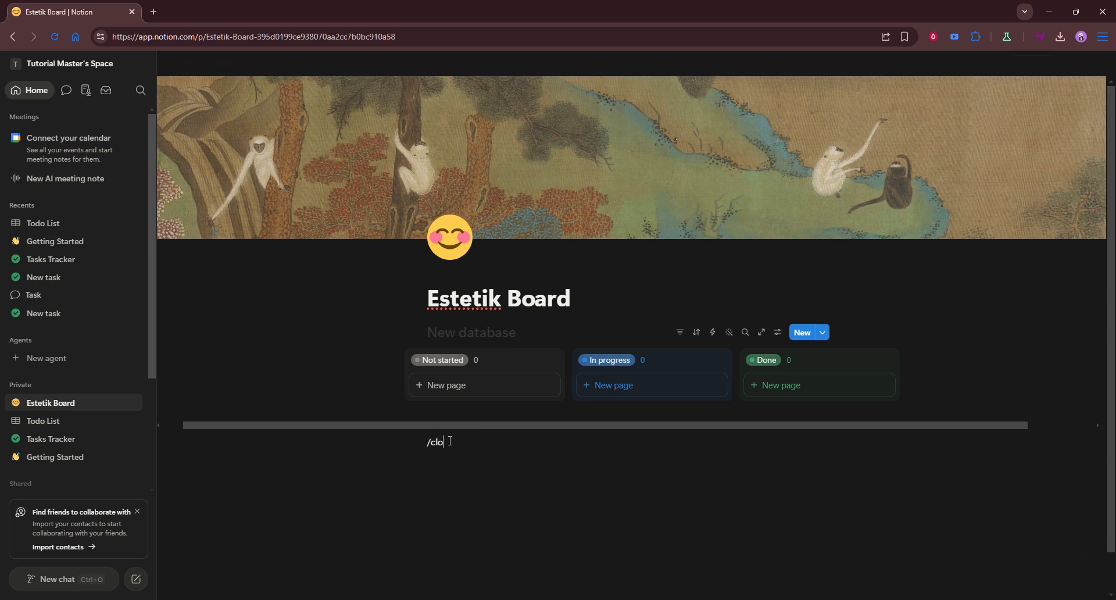
pyautogui.press('BackSpace')
pyautogui.press('BackSpace')
pyautogui.press('BackSpace')
pyautogui.press('BackSpace')
pyautogui.write('/w')
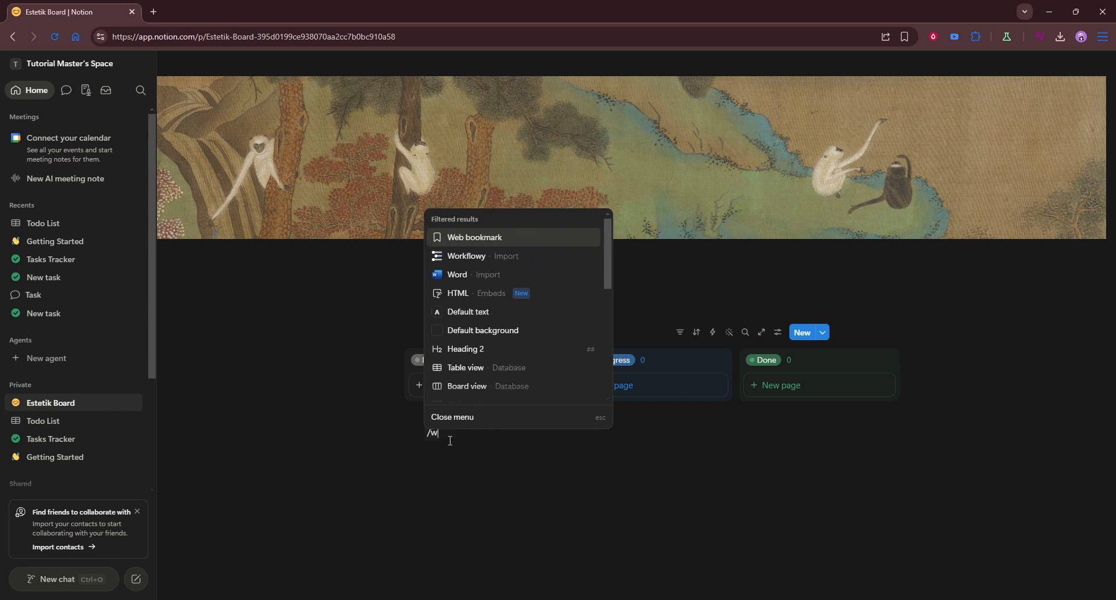
pyautogui.write('id')
pyautogui.press('BackSpace')
pyautogui.press('BackSpace')
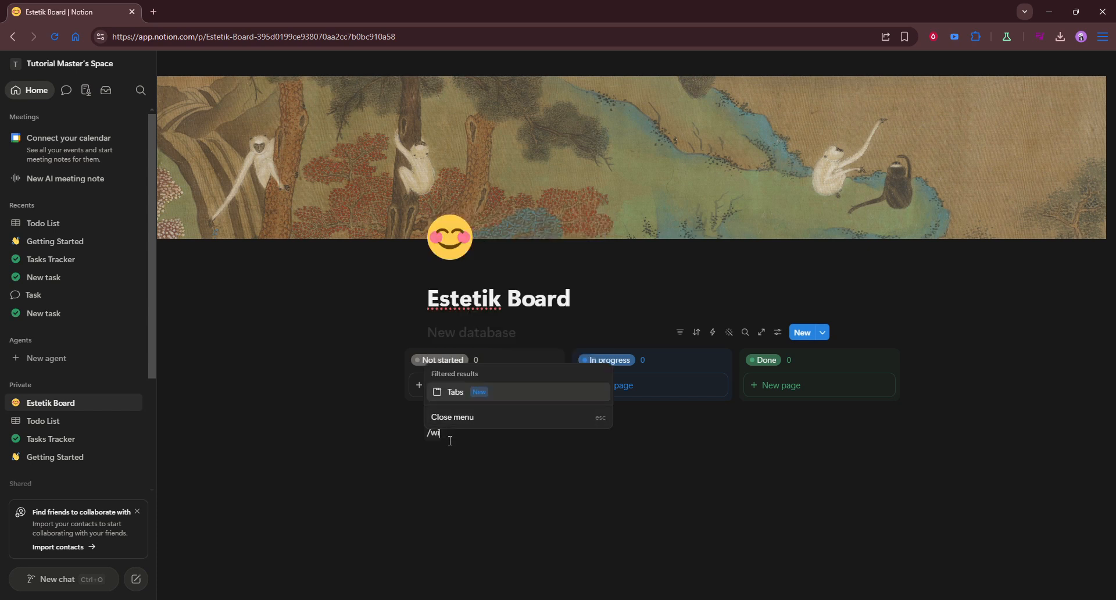
pyautogui.press('BackSpace')
pyautogui.write('c')
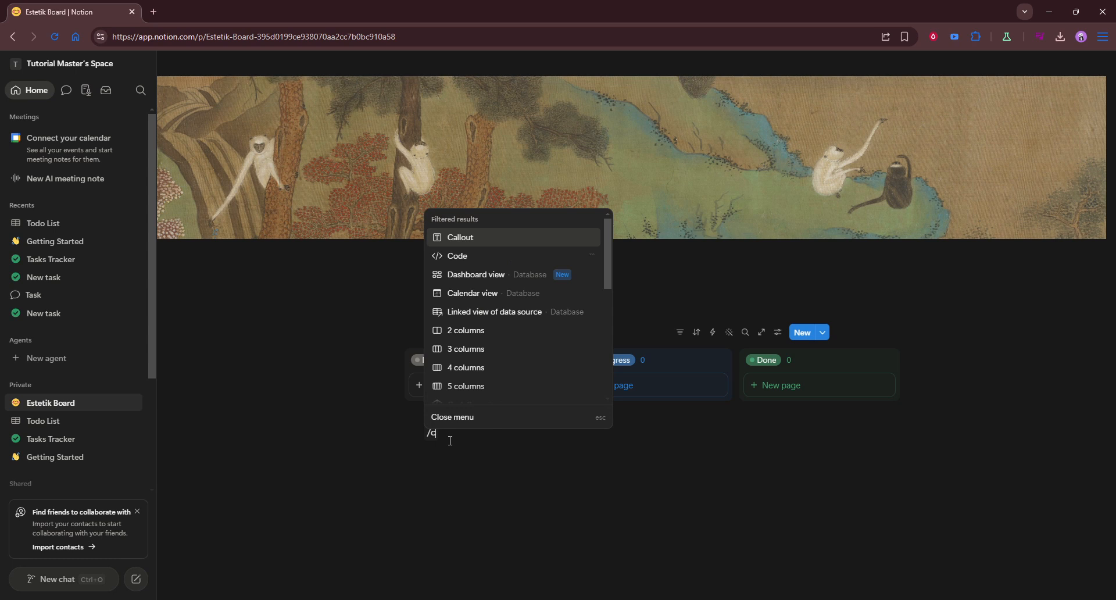
pyautogui.write('l')
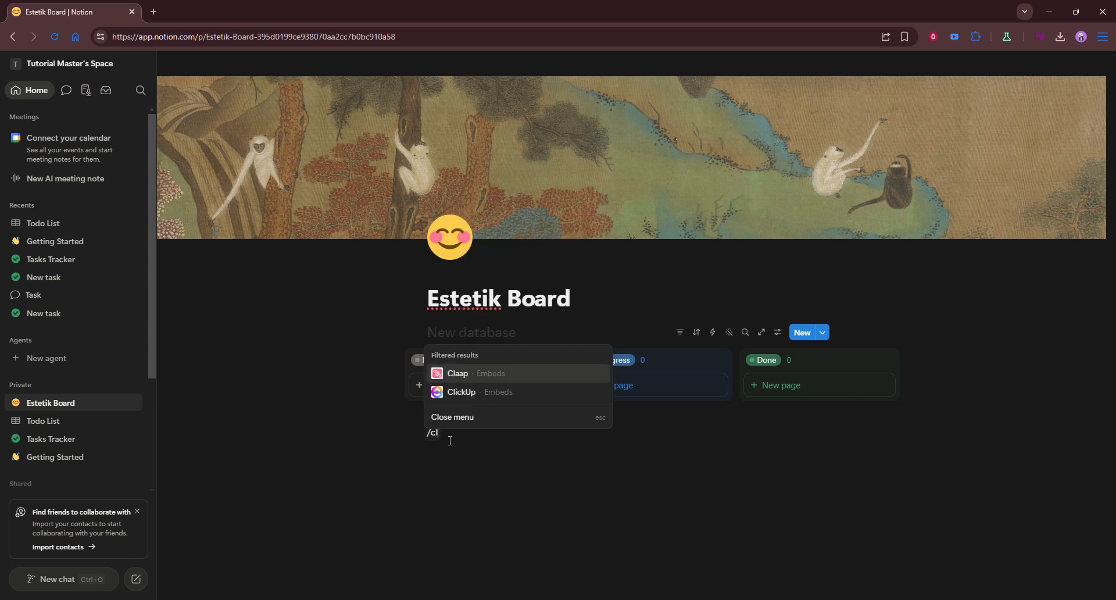
pyautogui.press('BackSpace')
pyautogui.press('BackSpace')
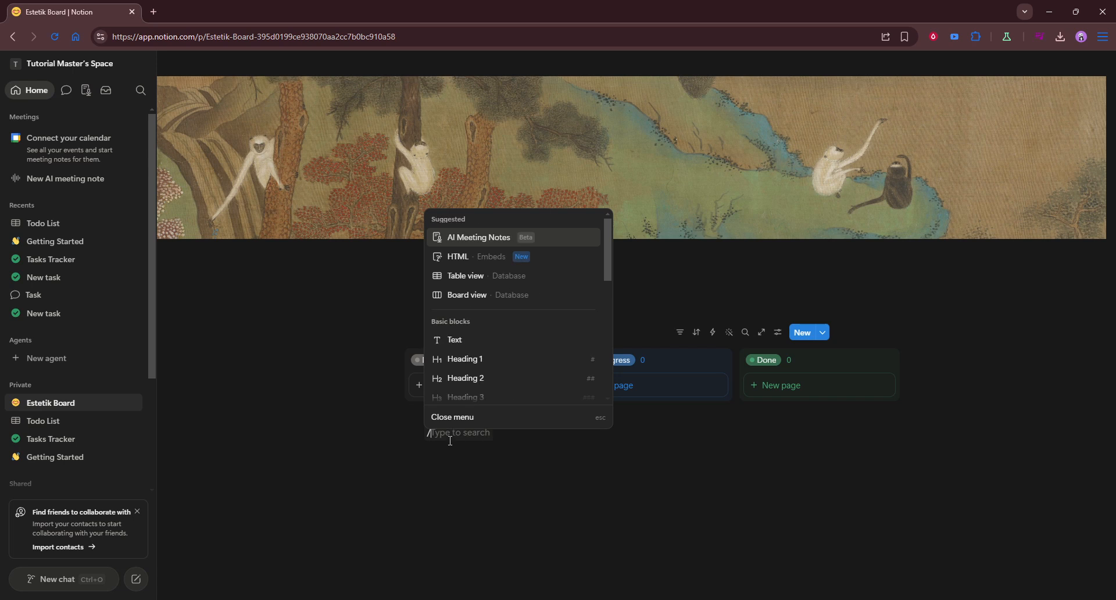
pyautogui.press('BackSpace')
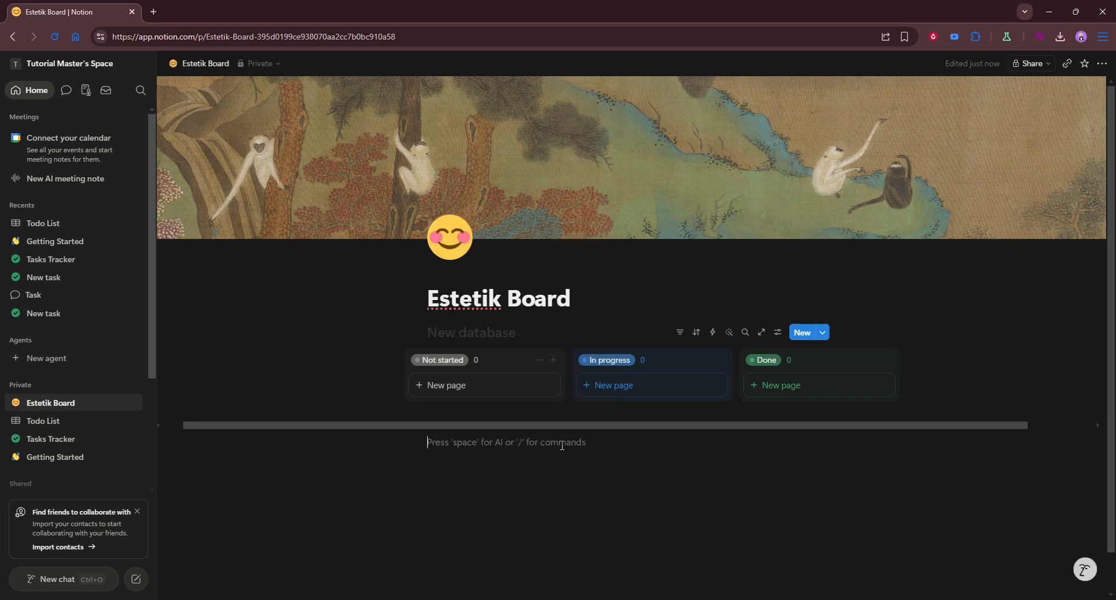
# Insert a Table view database on the empty line below the board, without choosing a template or data source
pyautogui.write('/divid')
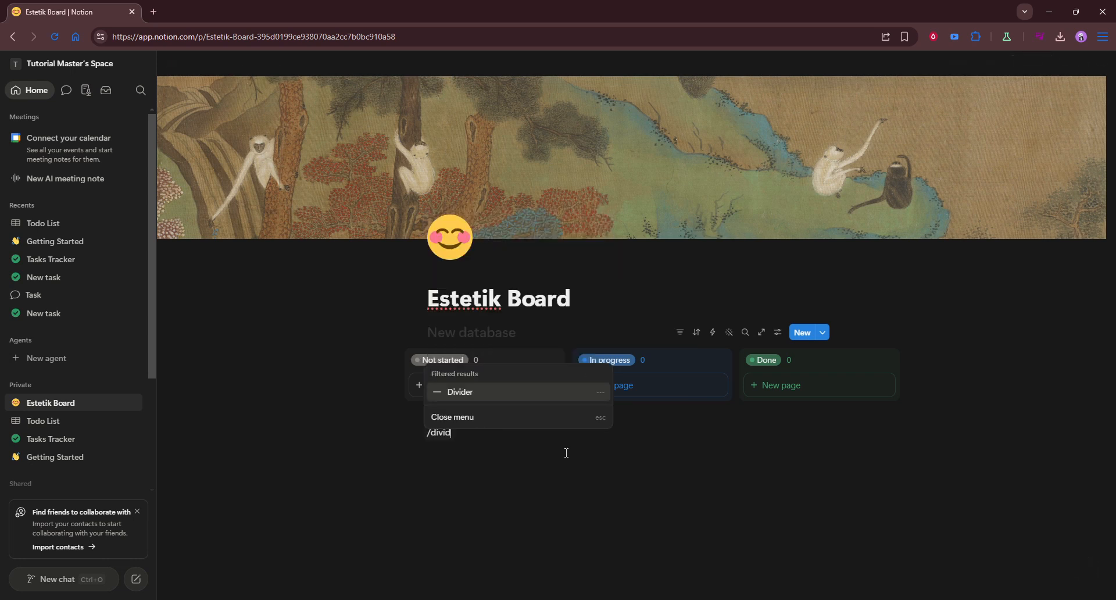
pyautogui.press('BackSpace')
pyautogui.press('BackSpace')
pyautogui.press('BackSpace')
pyautogui.press('BackSpace')
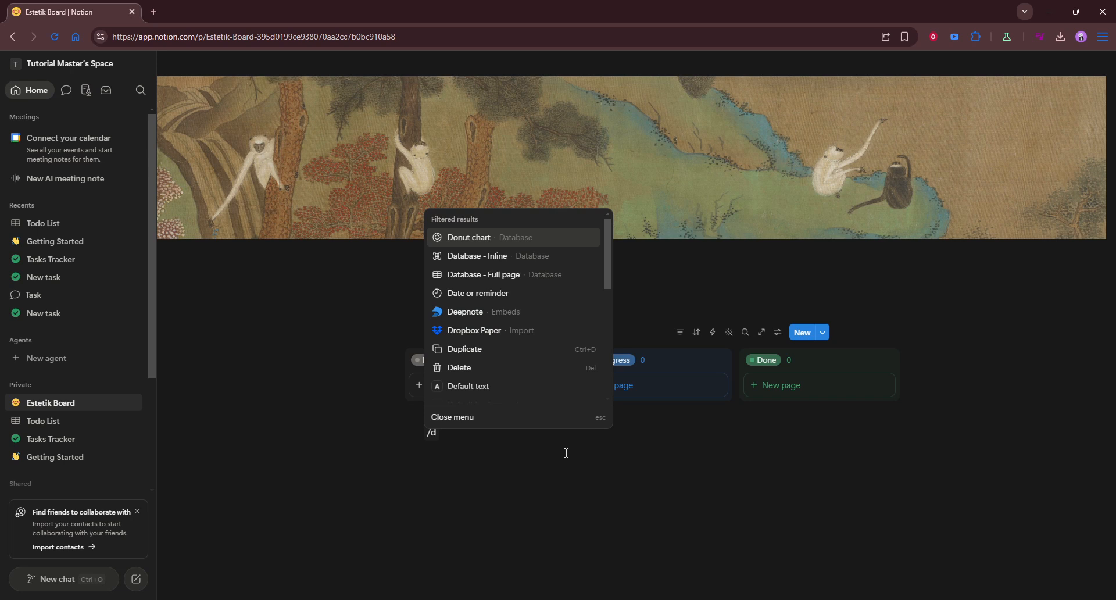
pyautogui.write('database')
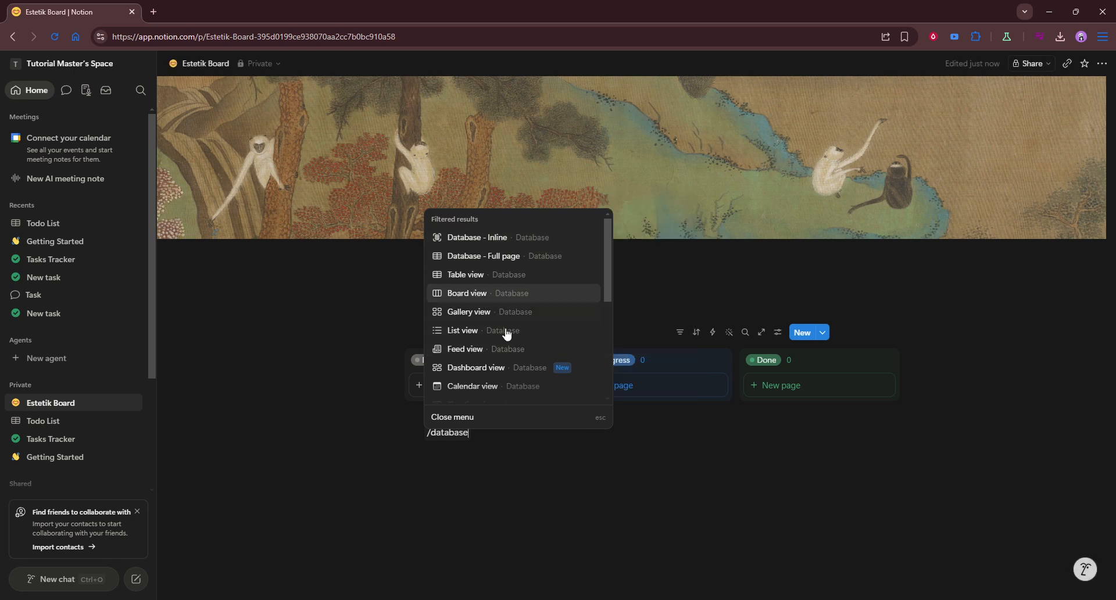
pyautogui.scroll(-5, 500, 331)
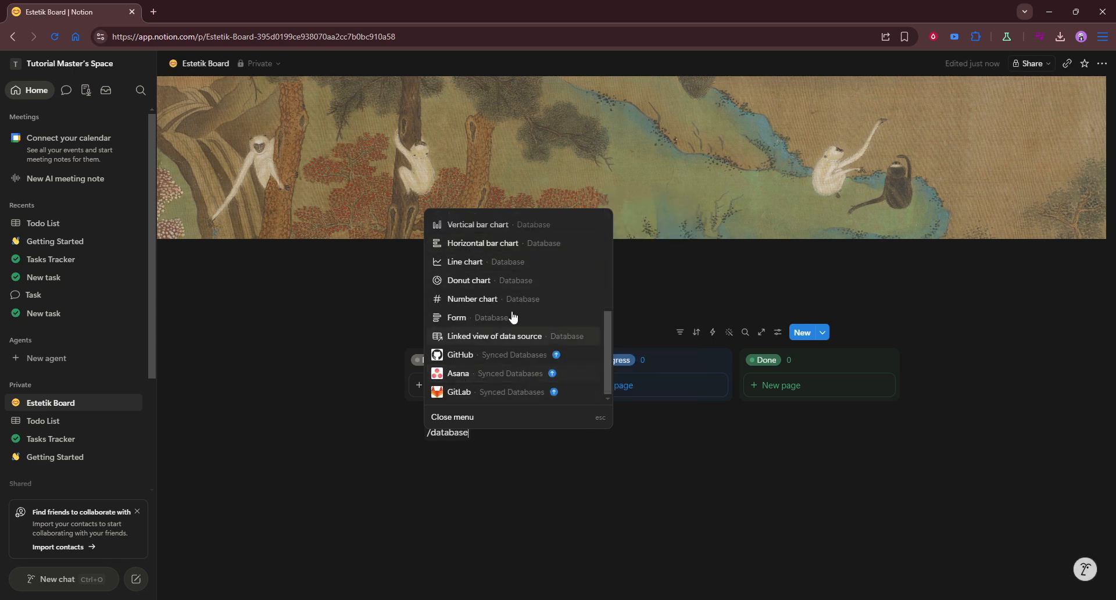
pyautogui.scroll(5, 505, 314)
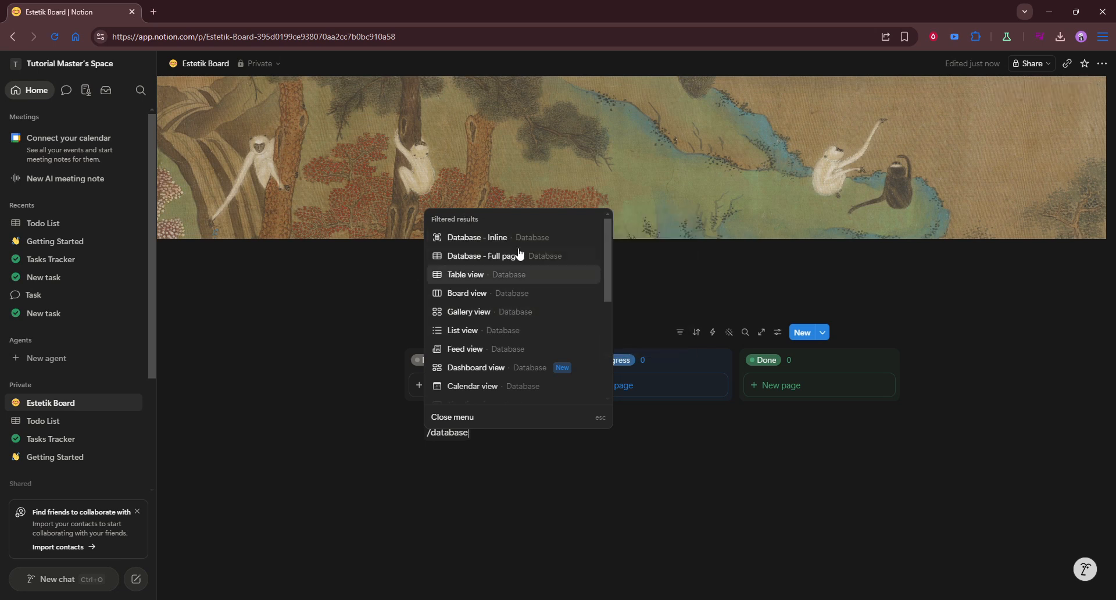
pyautogui.click(493, 276)
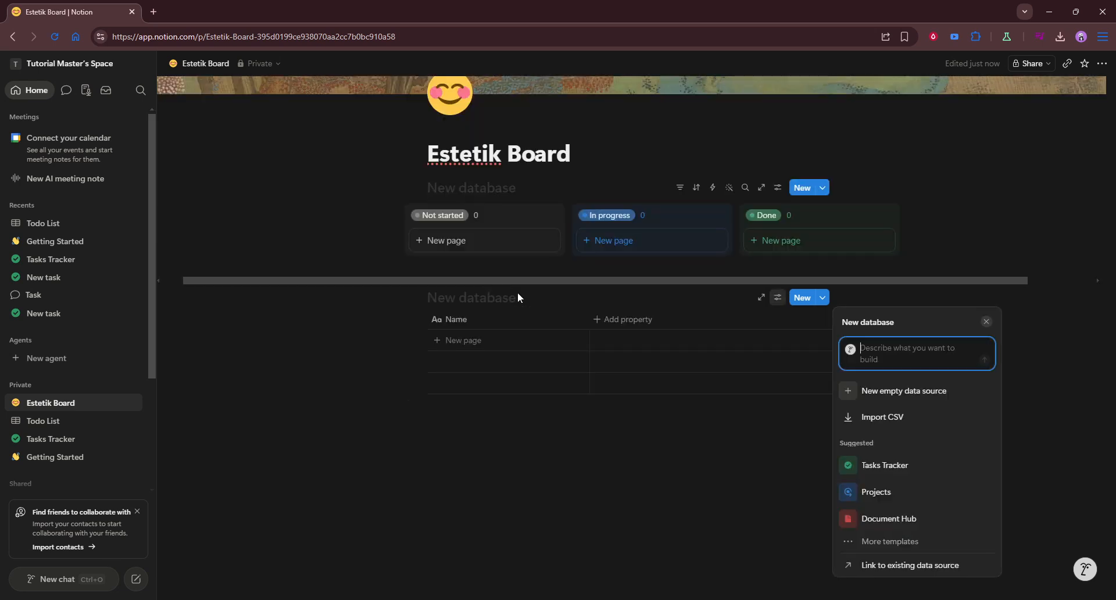
pyautogui.click(719, 483)
pyautogui.scroll(2, 723, 473)
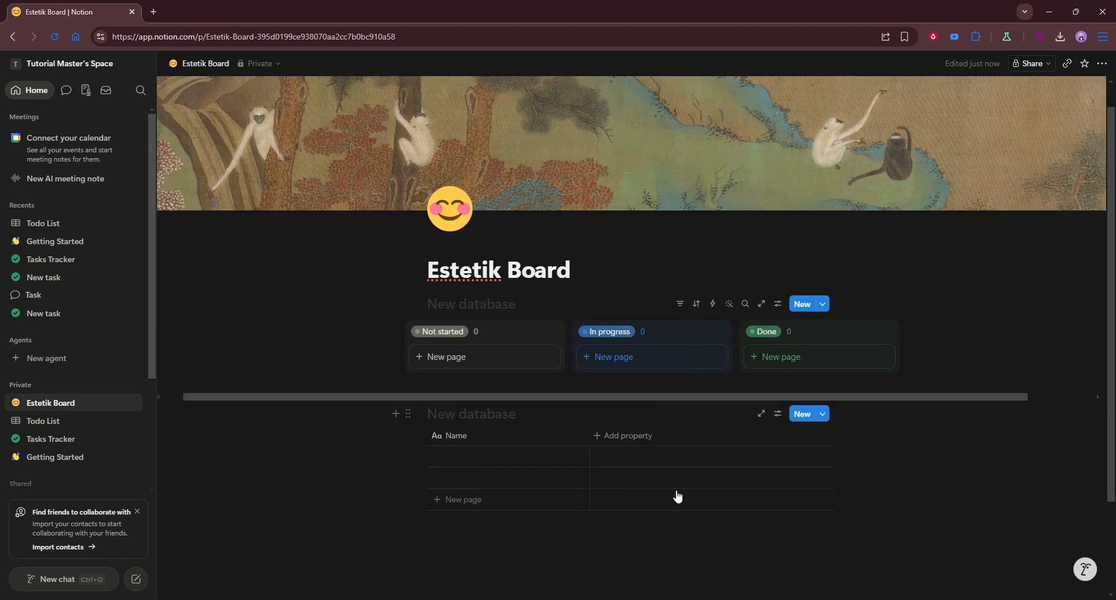